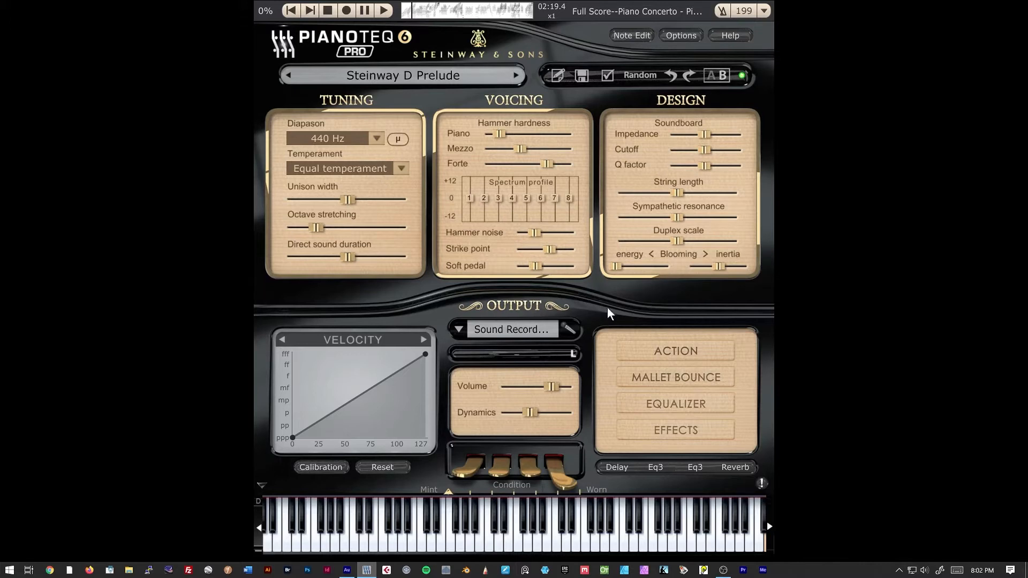
- Turn off the output limiter and set the output volume to -12 dB
left_click(573, 353)
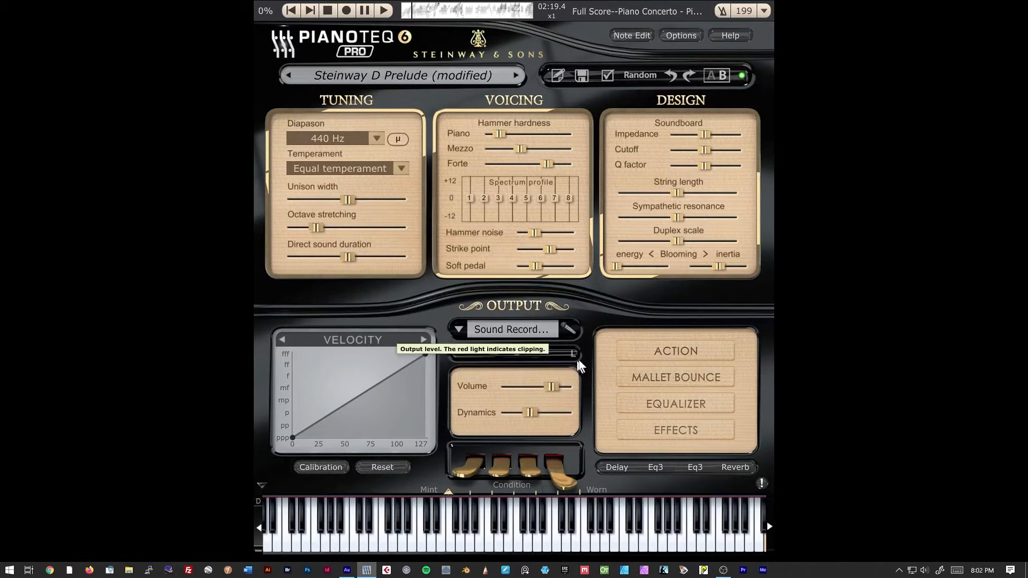
left_click(550, 387)
left_click_drag(551, 387, 489, 381)
left_click(528, 385)
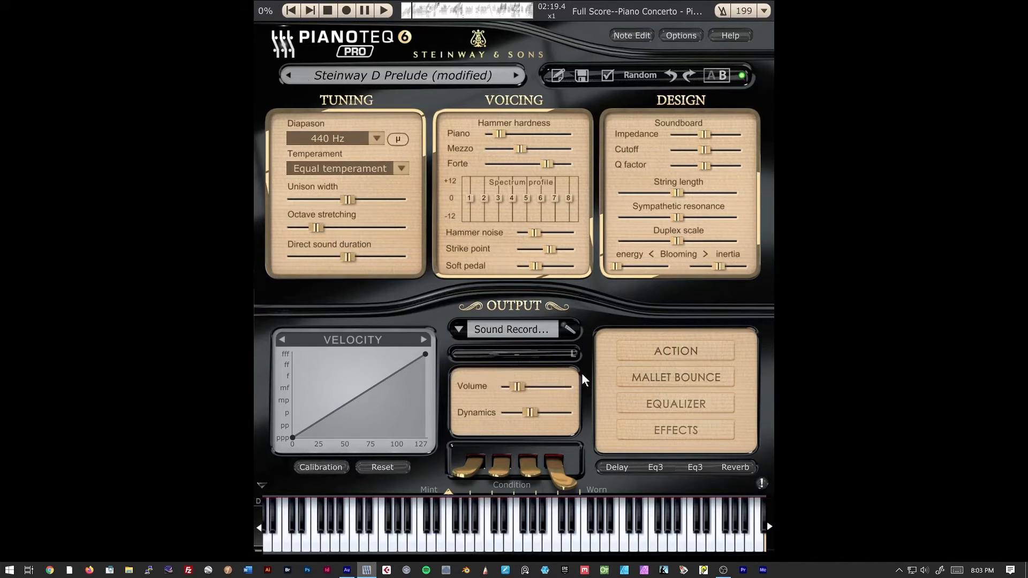
left_click(515, 386)
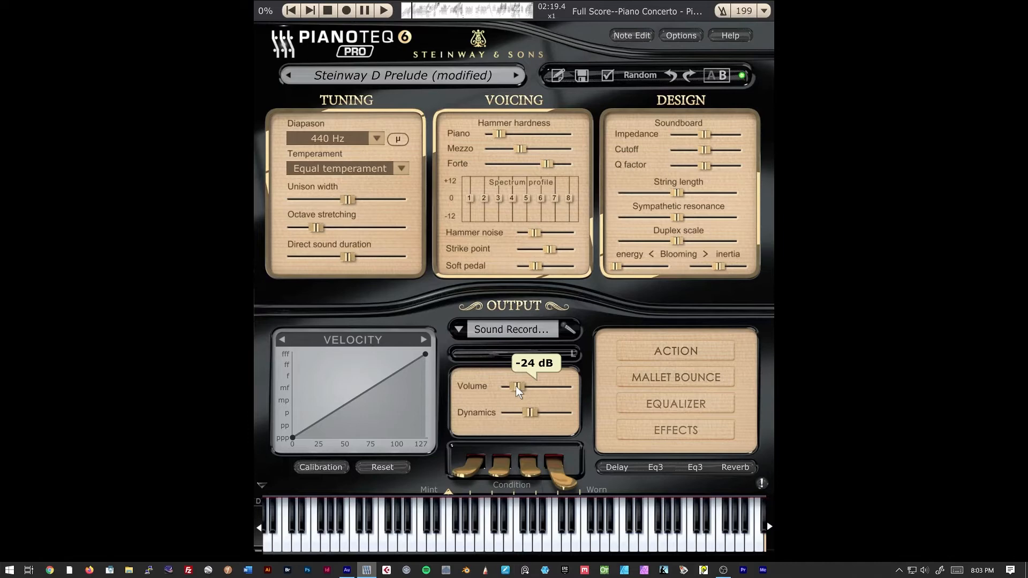
right_click(515, 386)
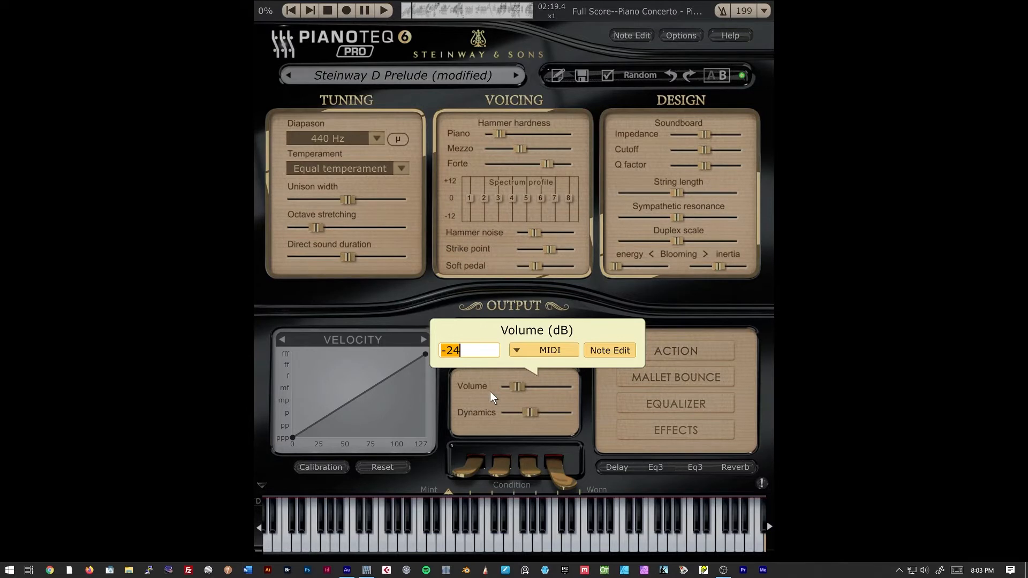
type("-12")
key("Return")
left_click(583, 307)
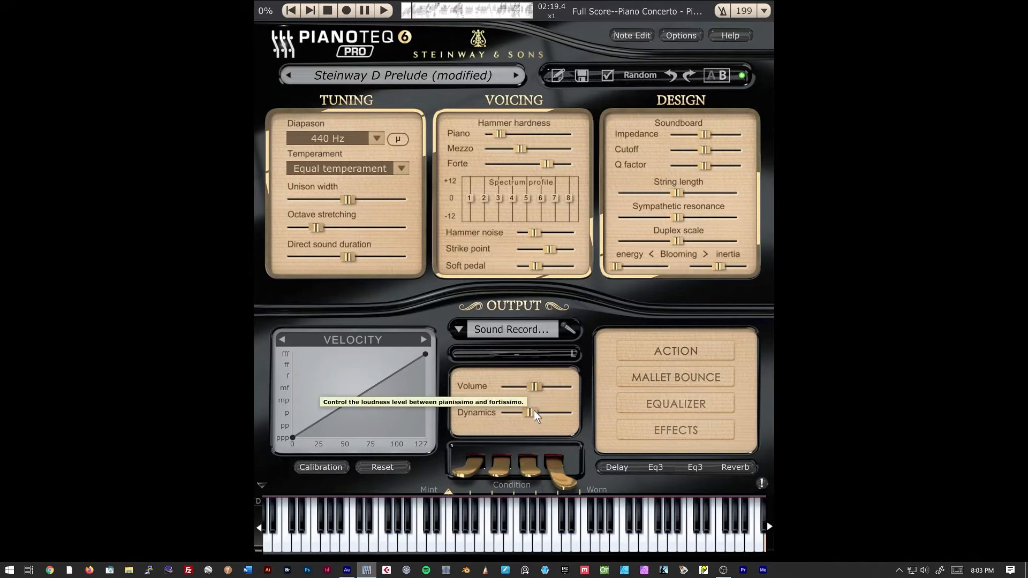
- Paste the previously copied curve into the note-on velocity map
right_click(375, 387)
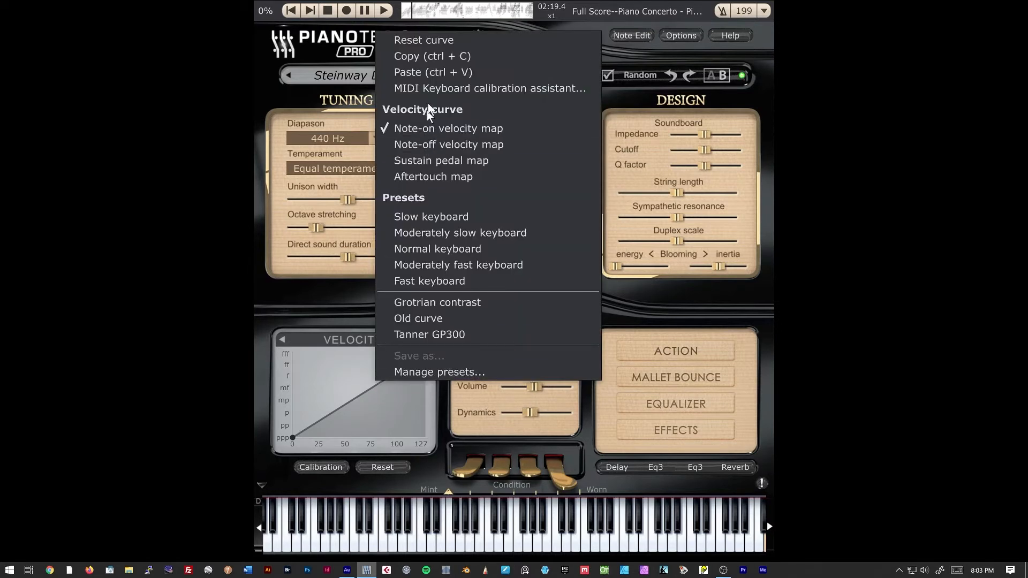
left_click(444, 71)
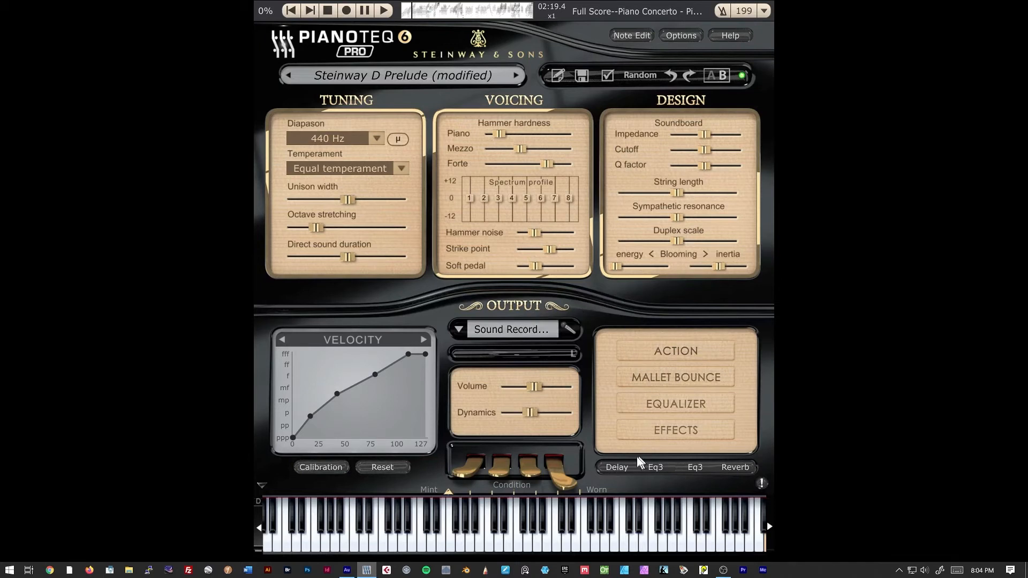
- Switch off the Delay and both EQ3 effects, leaving only the reverb active
left_click(652, 430)
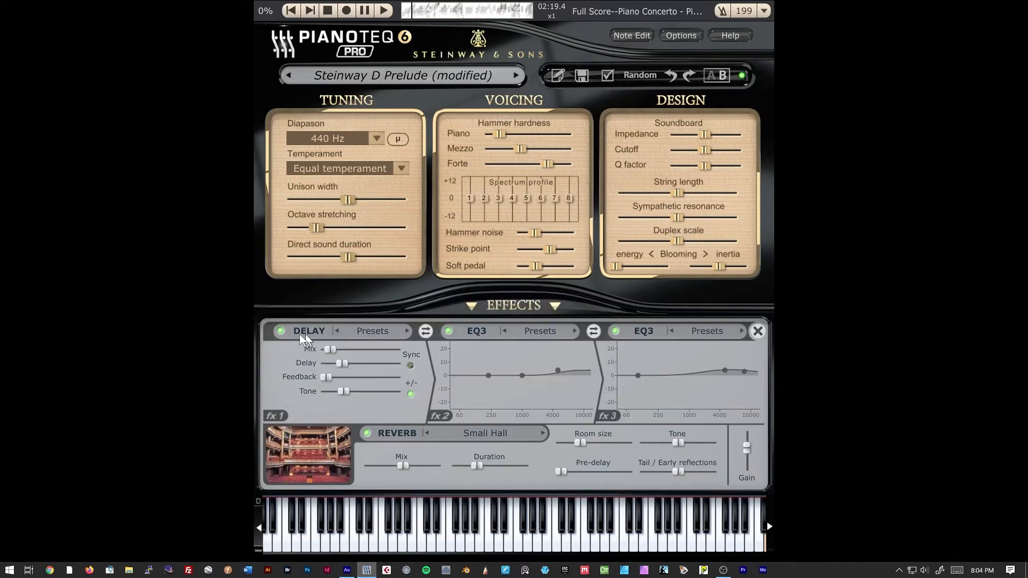
left_click(280, 330)
left_click(450, 331)
left_click(451, 332)
left_click(617, 332)
left_click(617, 332)
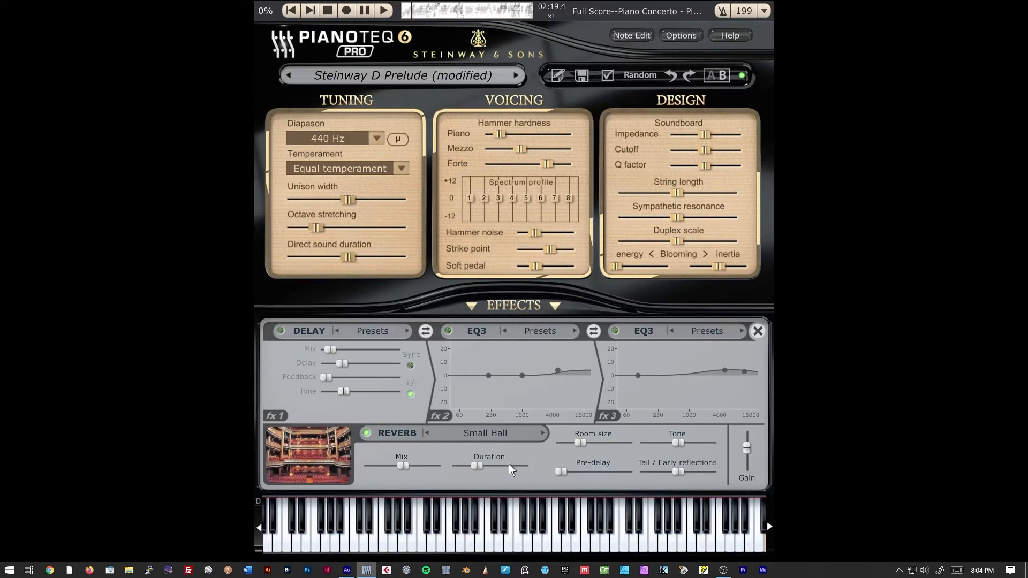
- Set the reverb to the WAV impulse "3 Rooms 10 Large Wooden Room Quad.wav" and close the effects
left_click(513, 431)
mouse_move(549, 445)
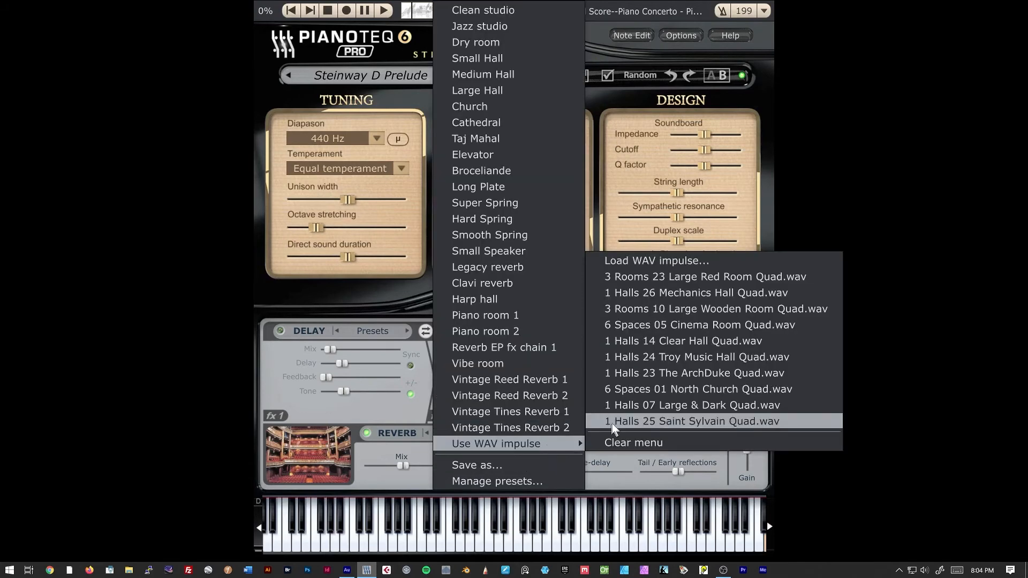
left_click(663, 310)
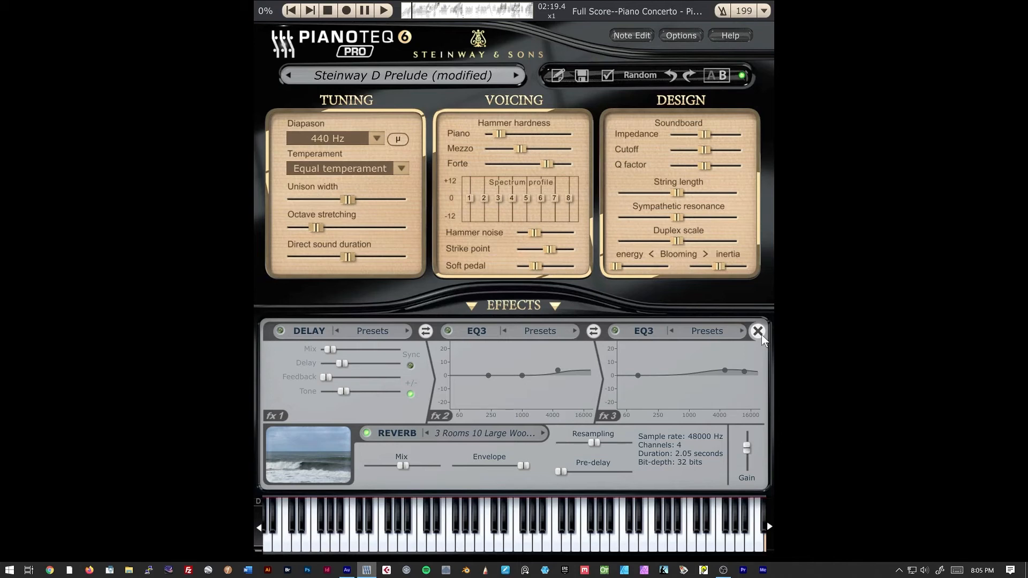
left_click(525, 432)
mouse_move(521, 444)
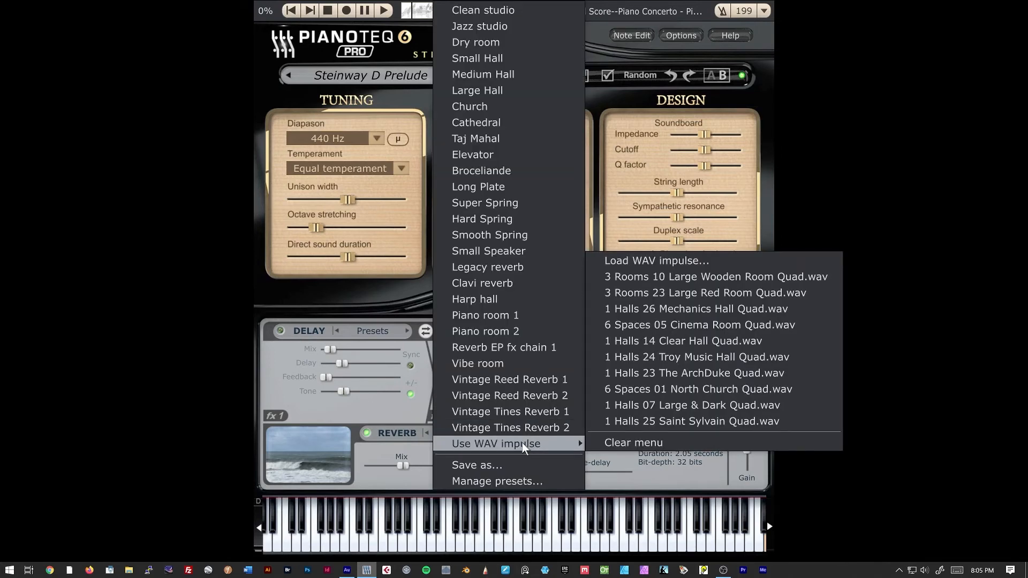
left_click(715, 276)
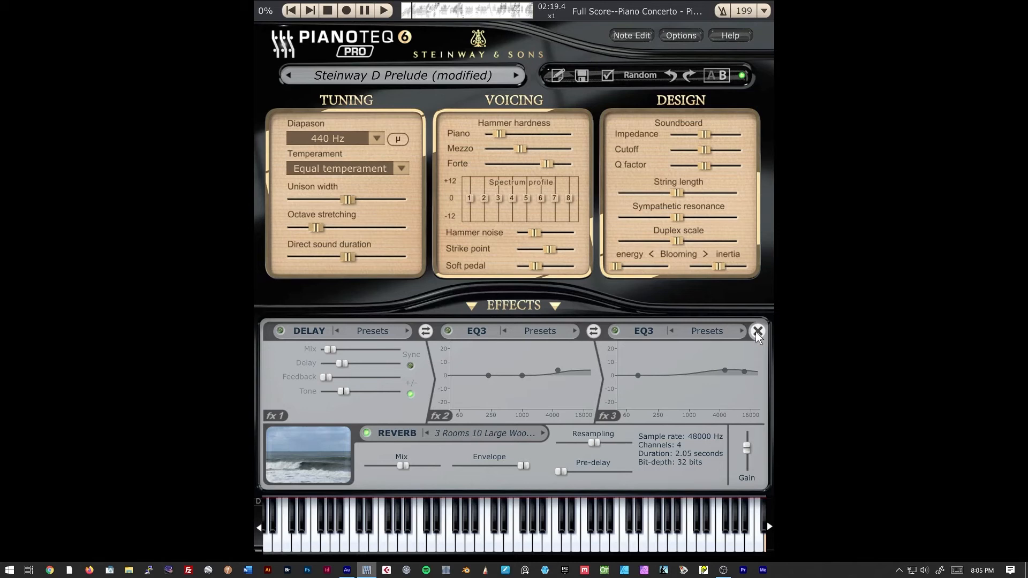
left_click(756, 331)
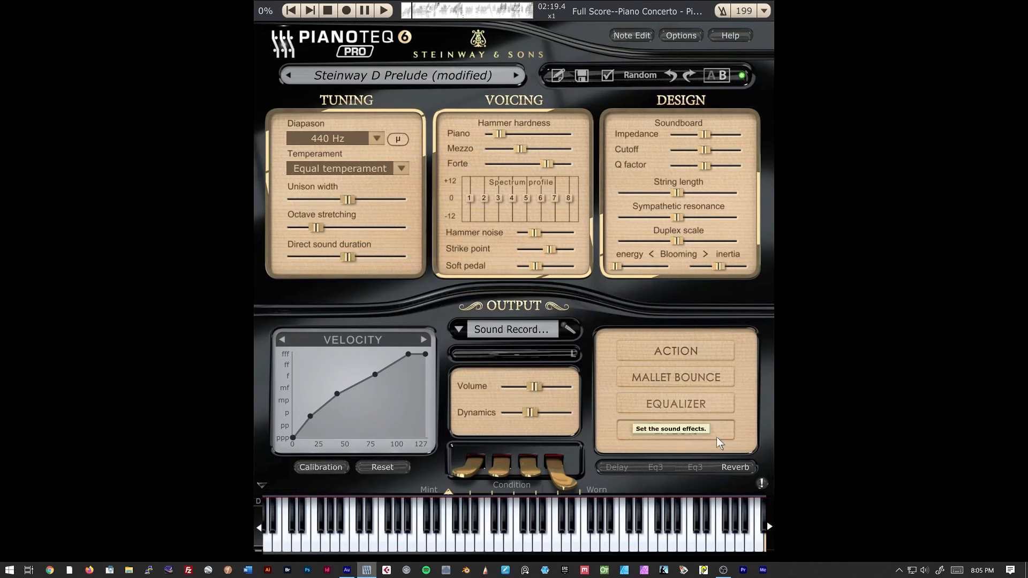
- Examine the main equalizer curve and return to the output section
left_click(709, 403)
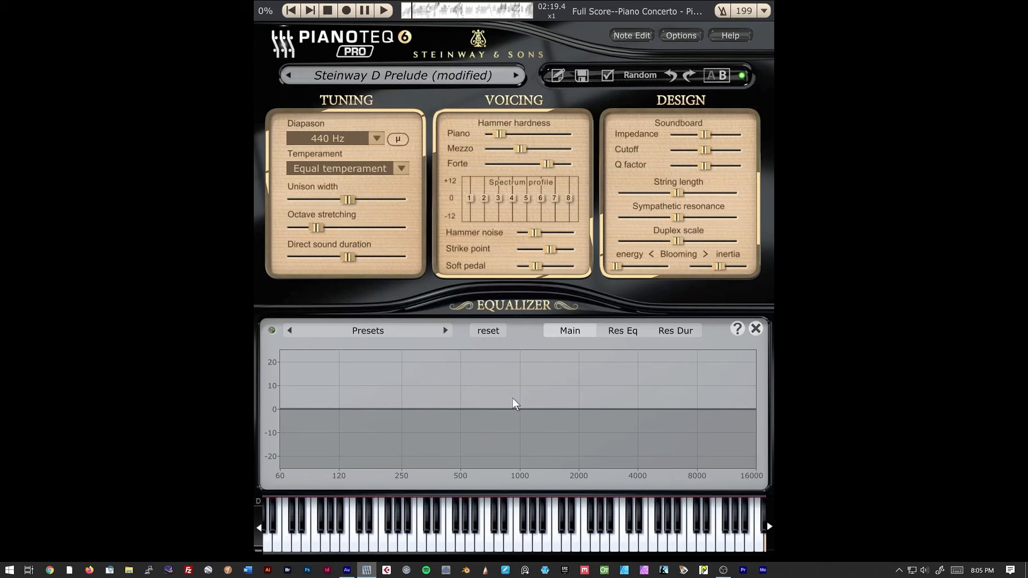
left_click(754, 328)
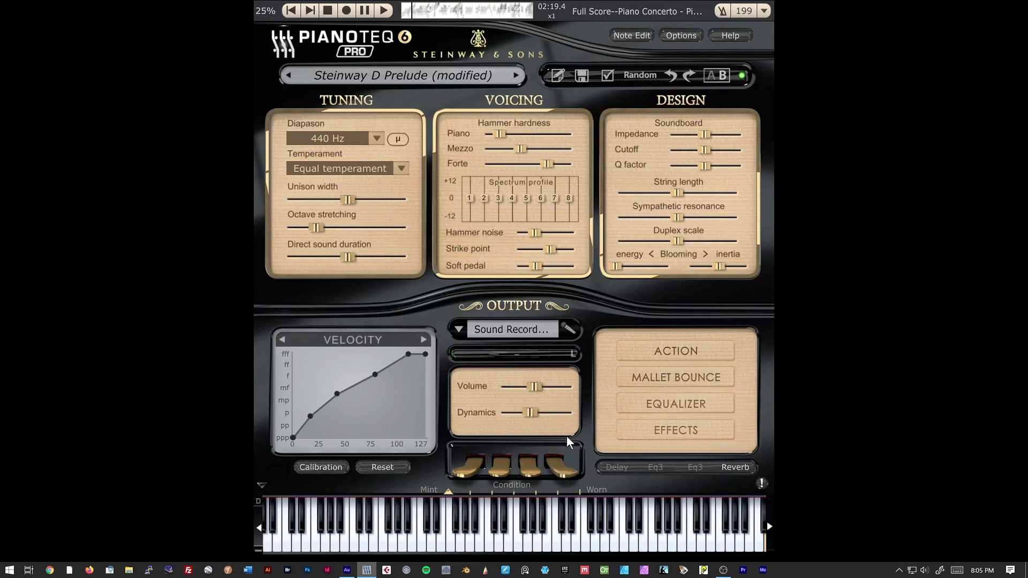
- Set the instrument condition to a wear and tear of 0.13 with random seed 8415
left_click_drag(449, 493, 480, 491)
right_click(460, 492)
left_click(522, 459)
key("BackSpace")
key("BackSpace")
key("BackSpace")
key("BackSpace")
type("841")
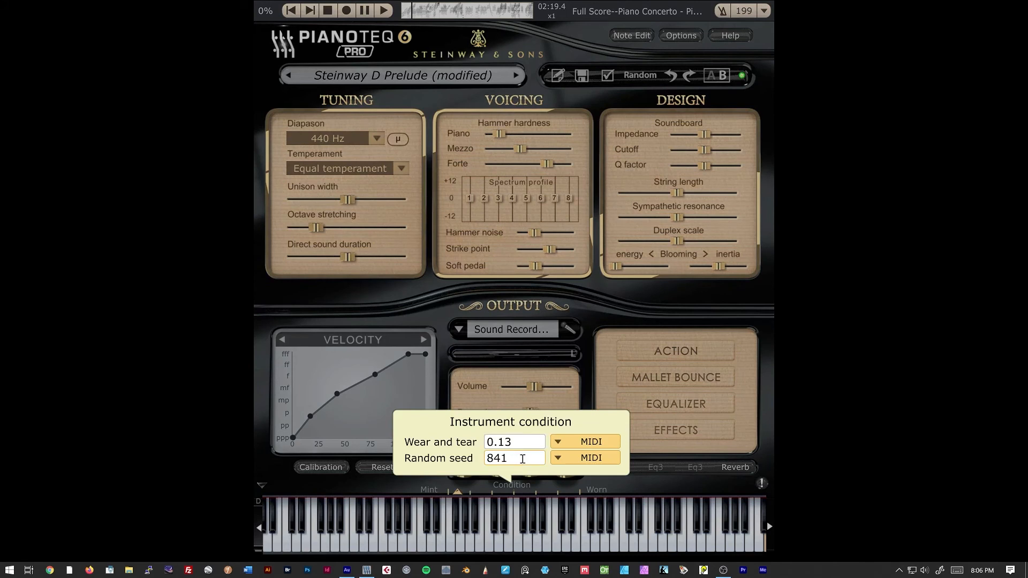
type("5")
left_click(642, 486)
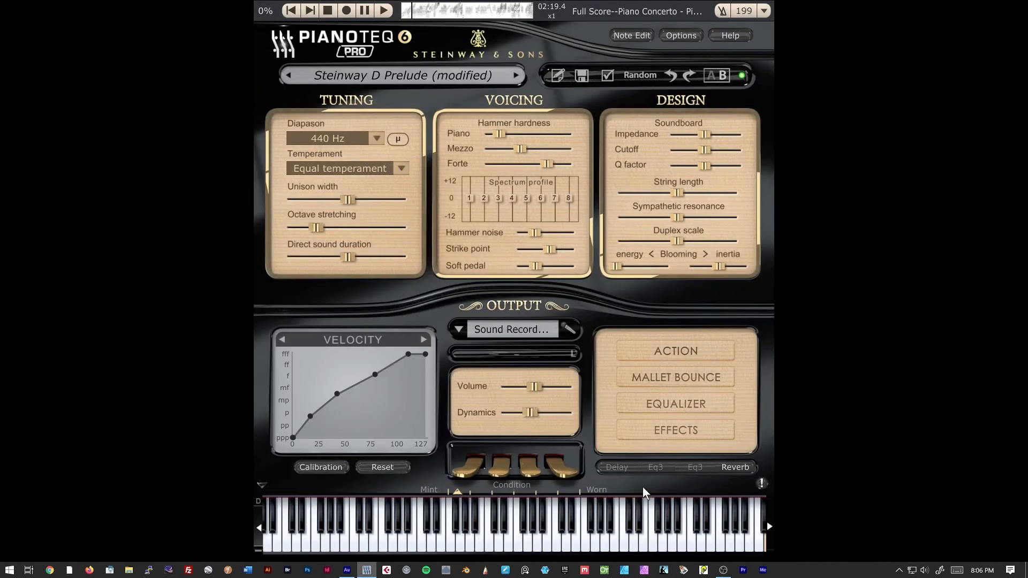
- Move the MIDI playback position to about 02:19, play a short passage to hear the modified piano, and stop it
left_click(409, 11)
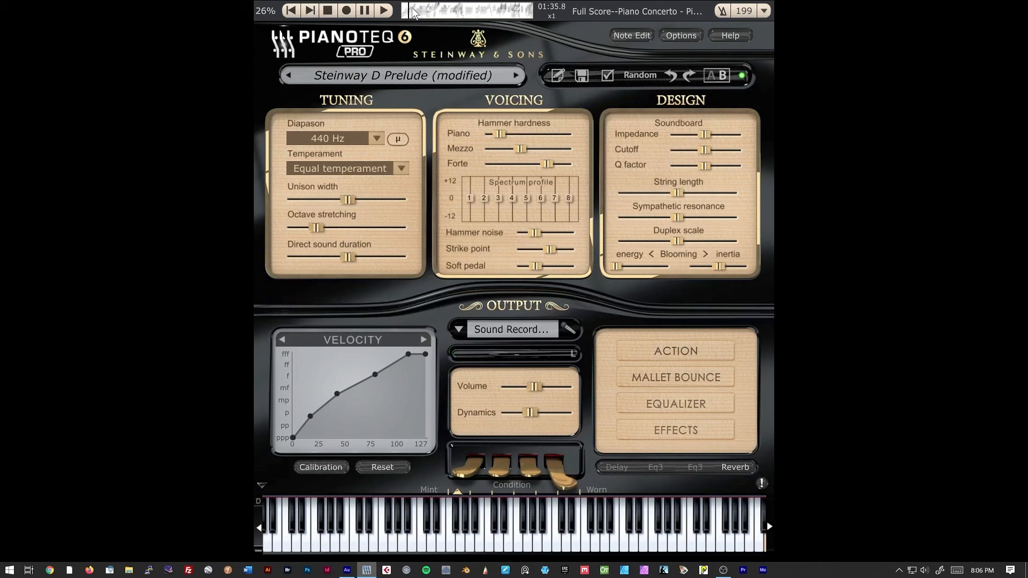
left_click(416, 11)
left_click(387, 11)
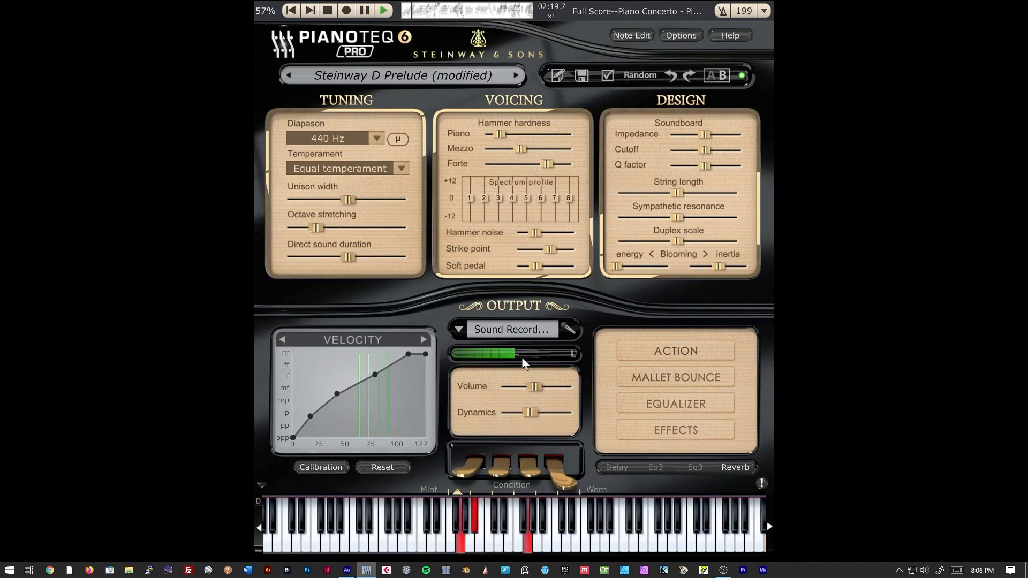
left_click(361, 12)
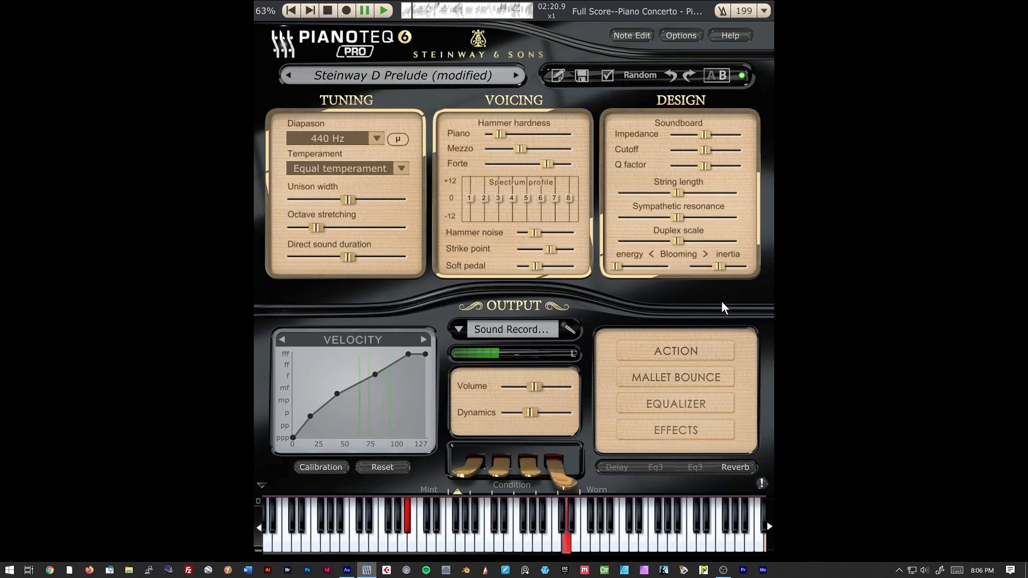
left_click(320, 12)
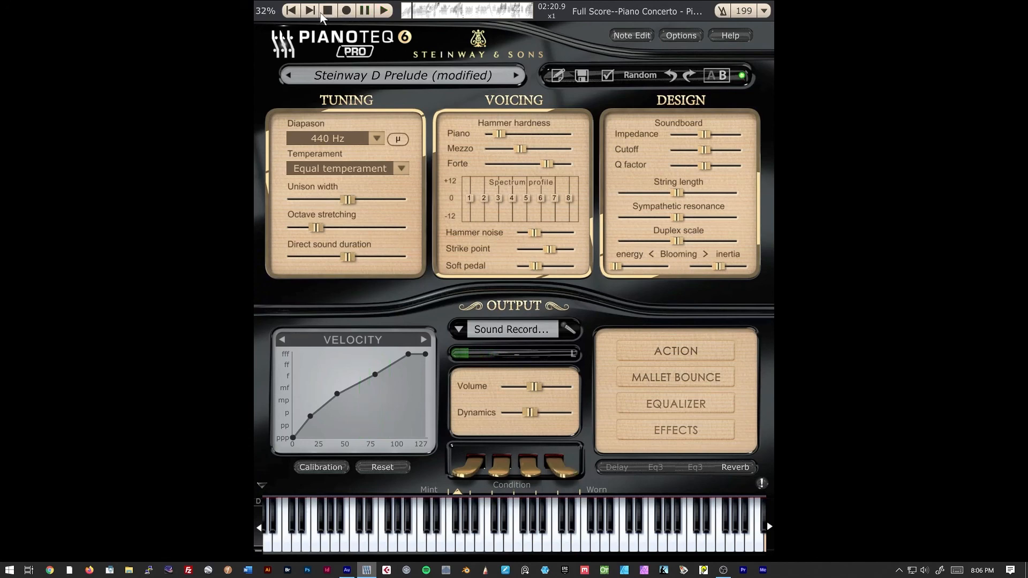